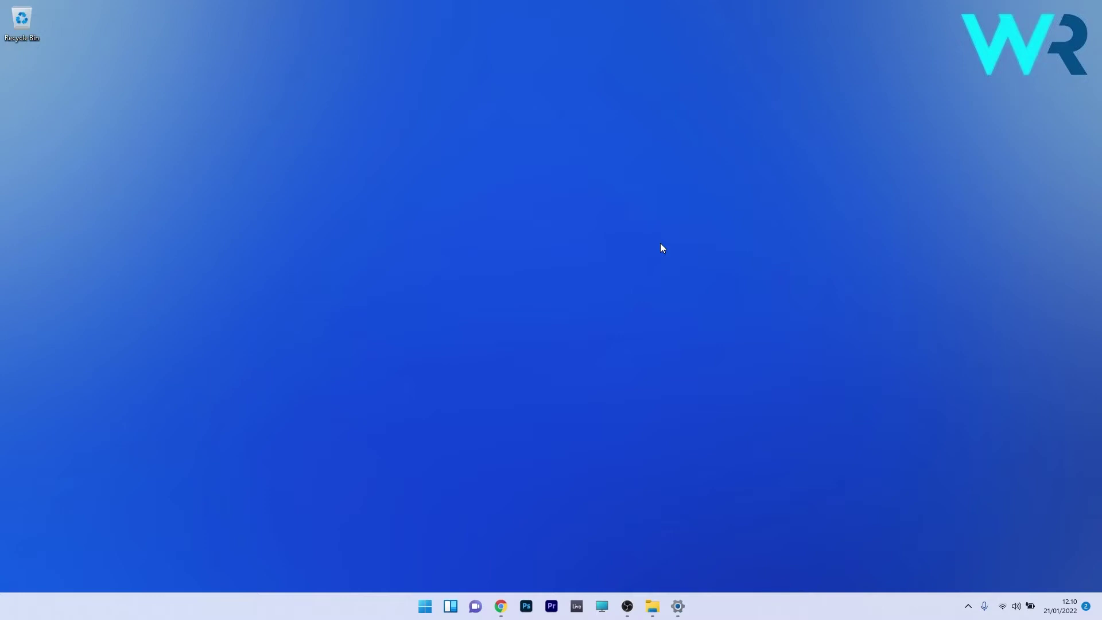
# - Run %appdata% from the Run dialog to open the AppData Roaming folder
pyautogui.press('super+r')
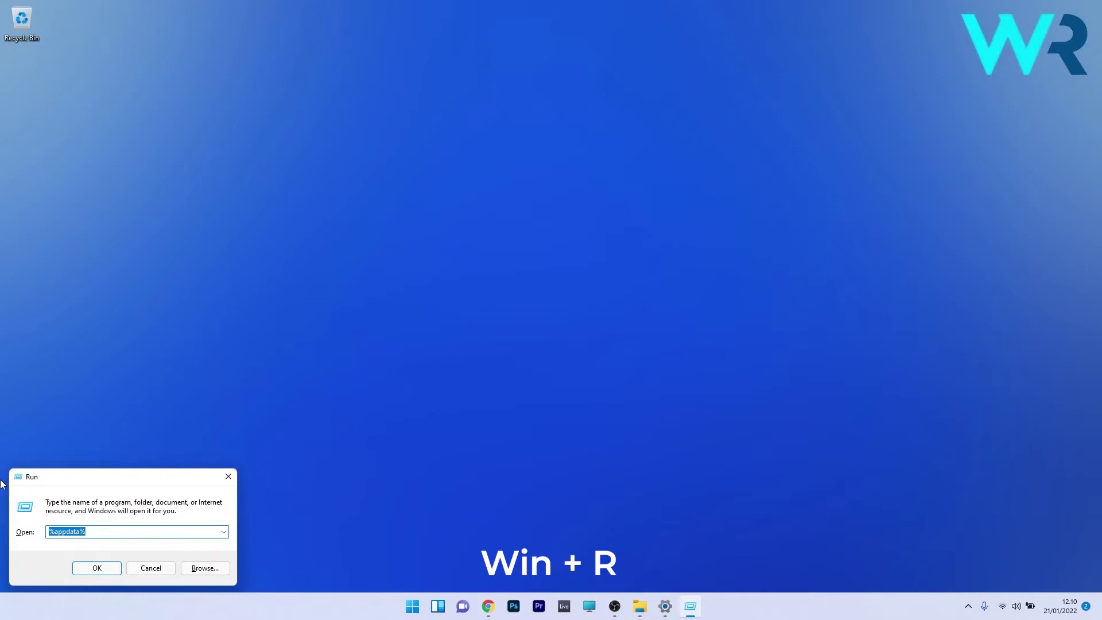
pyautogui.click(129, 531)
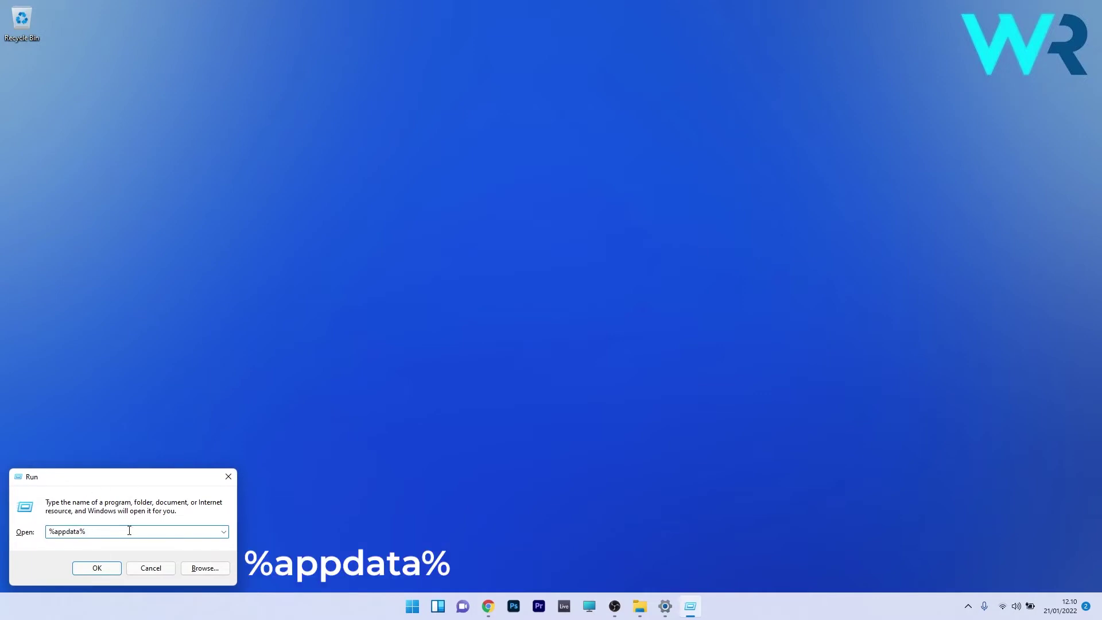
pyautogui.doubleClick(129, 531)
pyautogui.click(125, 531)
pyautogui.click(97, 568)
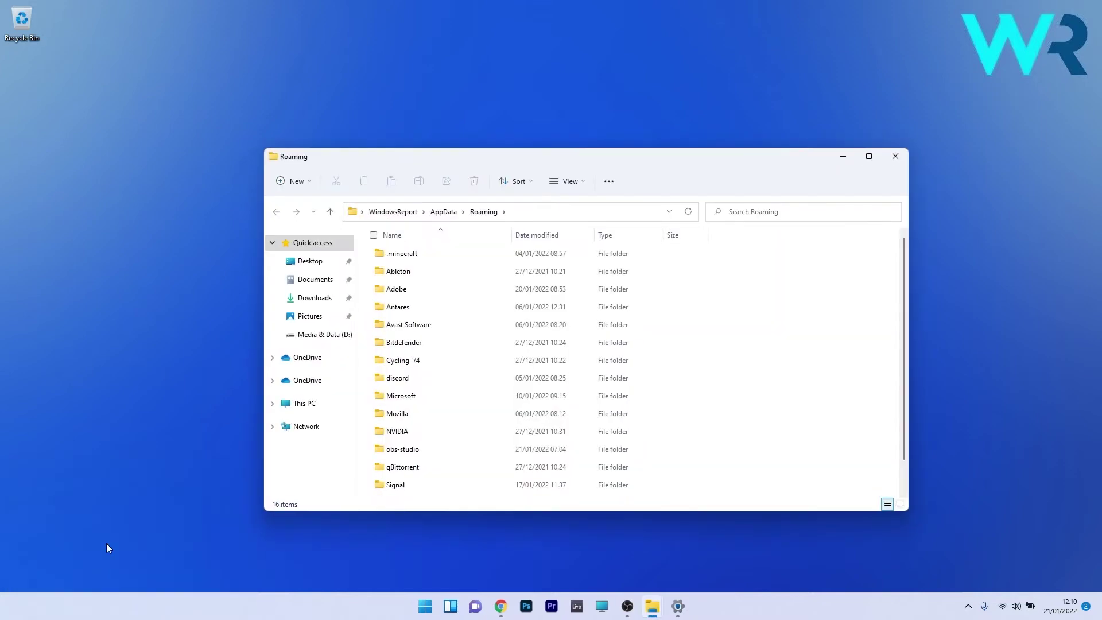
# - Open the .minecraft folder inside AppData Roaming
pyautogui.click(434, 255)
pyautogui.doubleClick(433, 255)
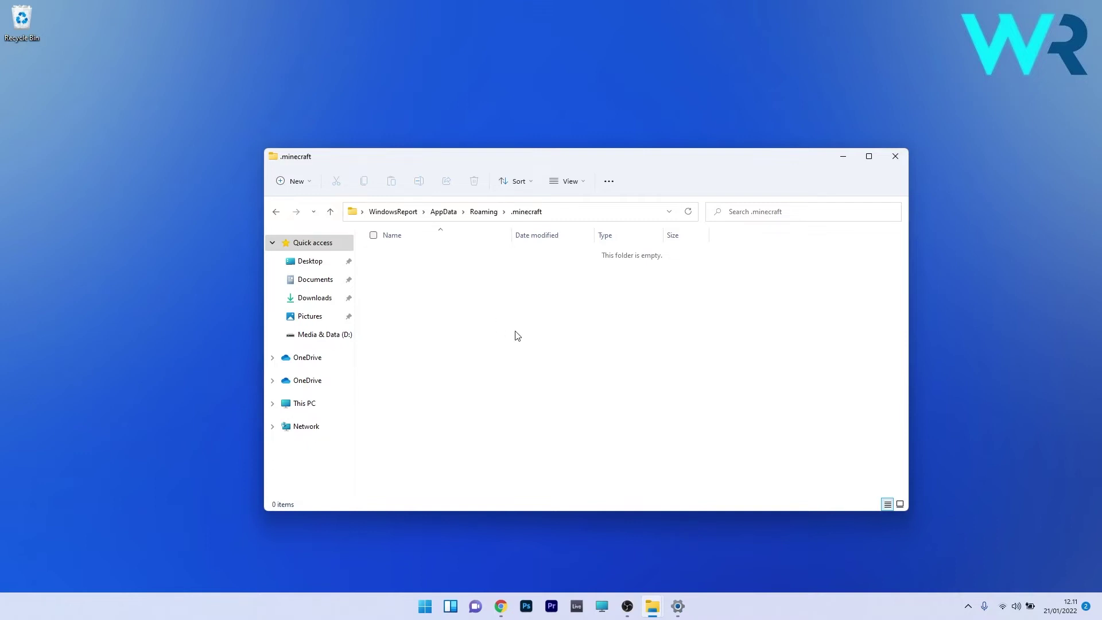
# - Create a new text document named Options.txt in .minecraft and open it in Notepad
pyautogui.rightClick(559, 330)
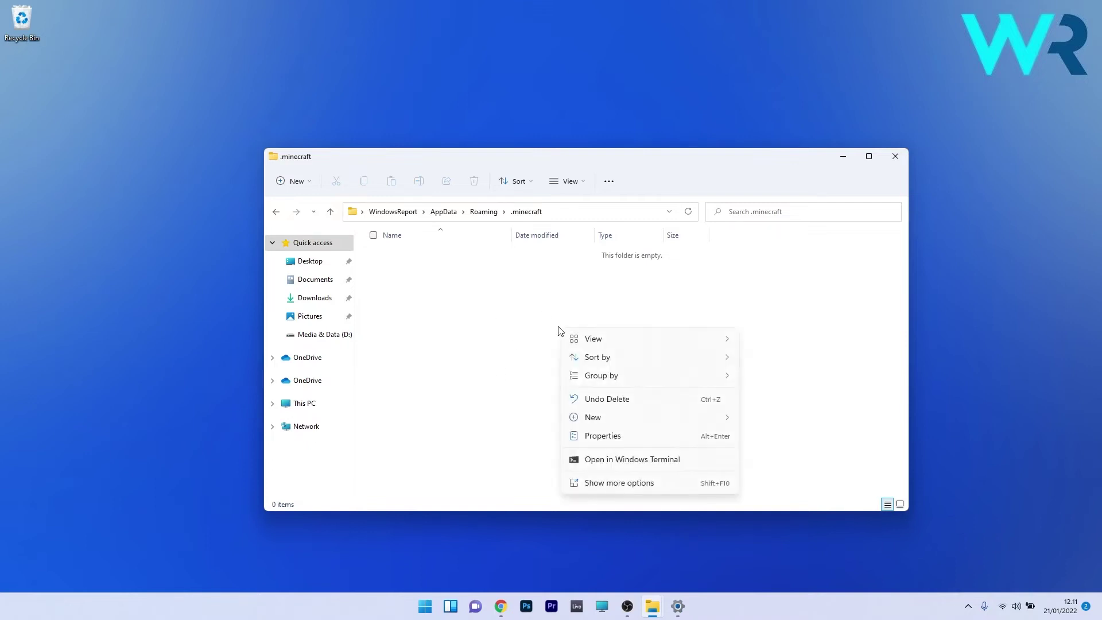
pyautogui.moveTo(594, 417)
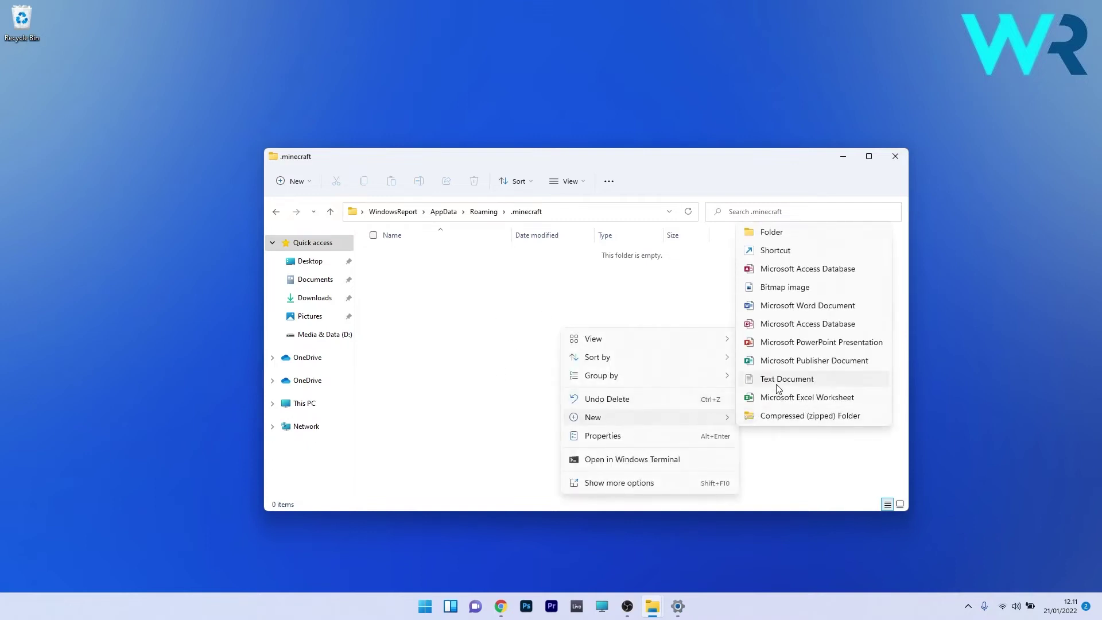
pyautogui.click(785, 379)
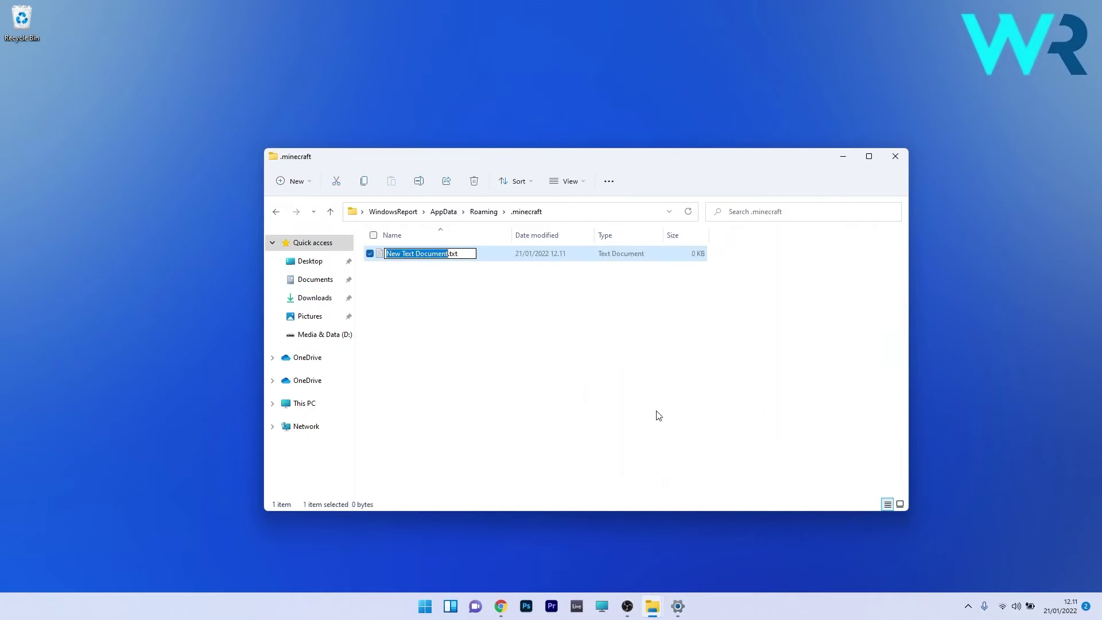
pyautogui.write('Options')
pyautogui.press('Return')
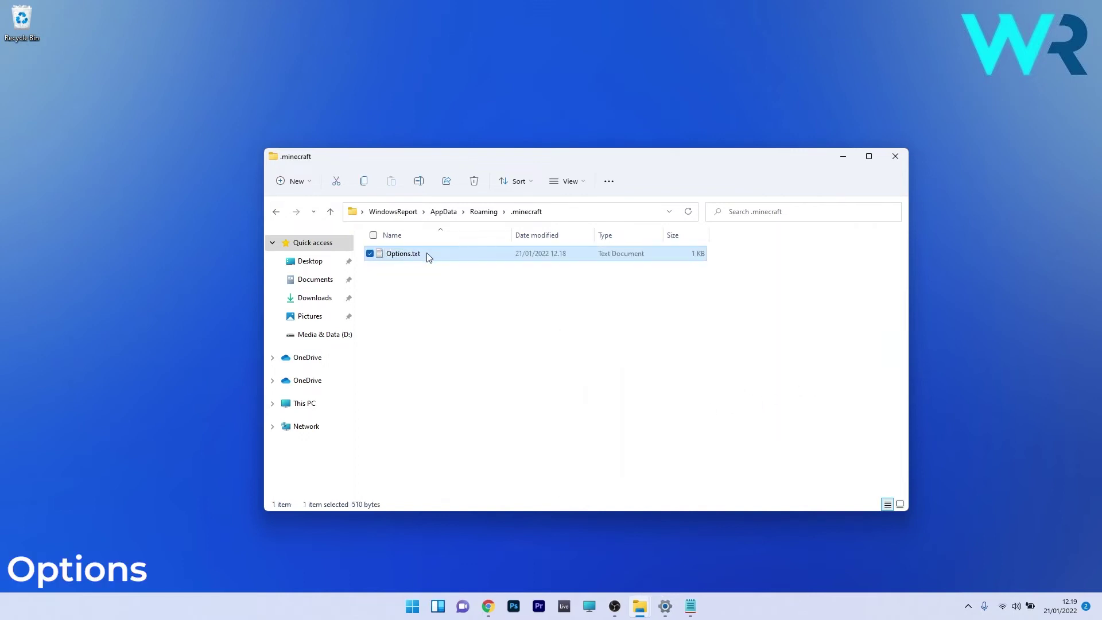
pyautogui.doubleClick(427, 253)
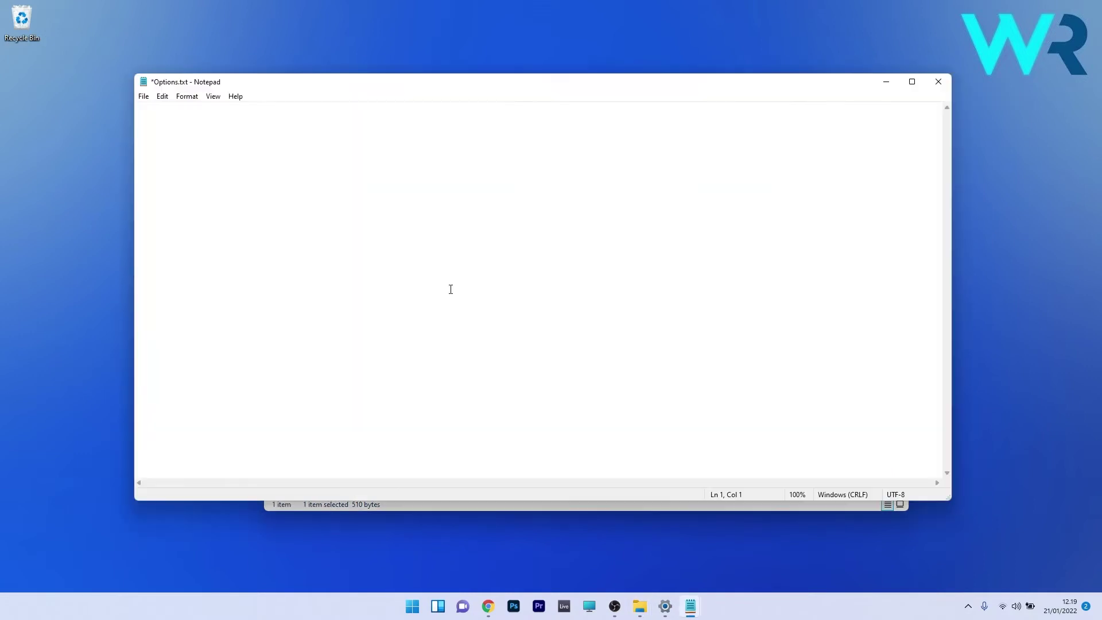
# - Paste the Minecraft settings and key bindings into Options.txt and save it
pyautogui.hotkey('ctrl', 'z')
pyautogui.click(419, 248)
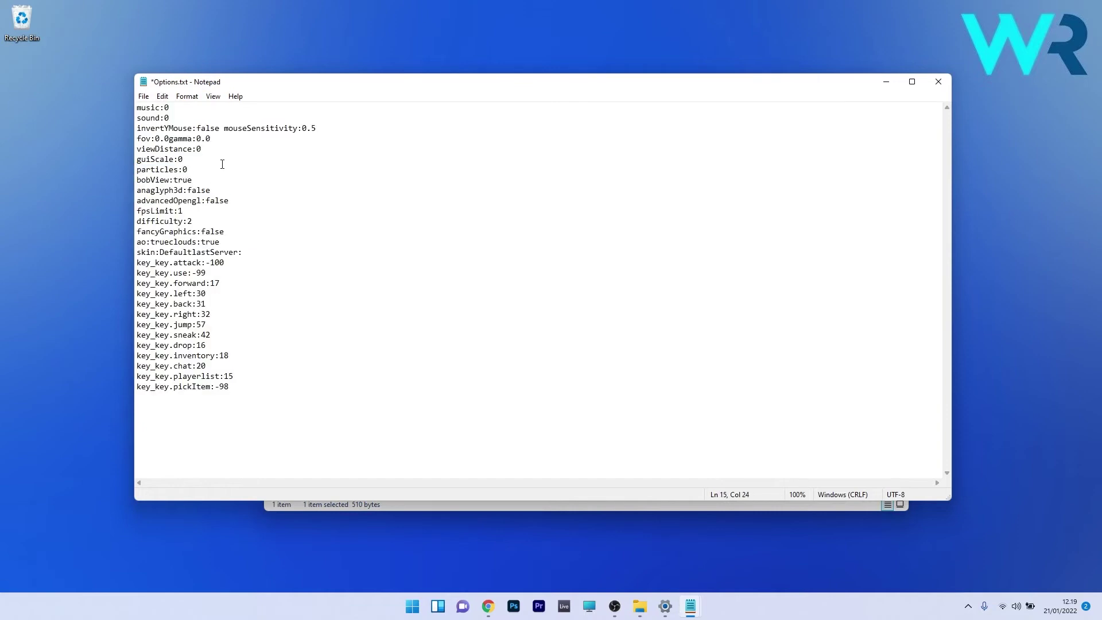
pyautogui.click(143, 96)
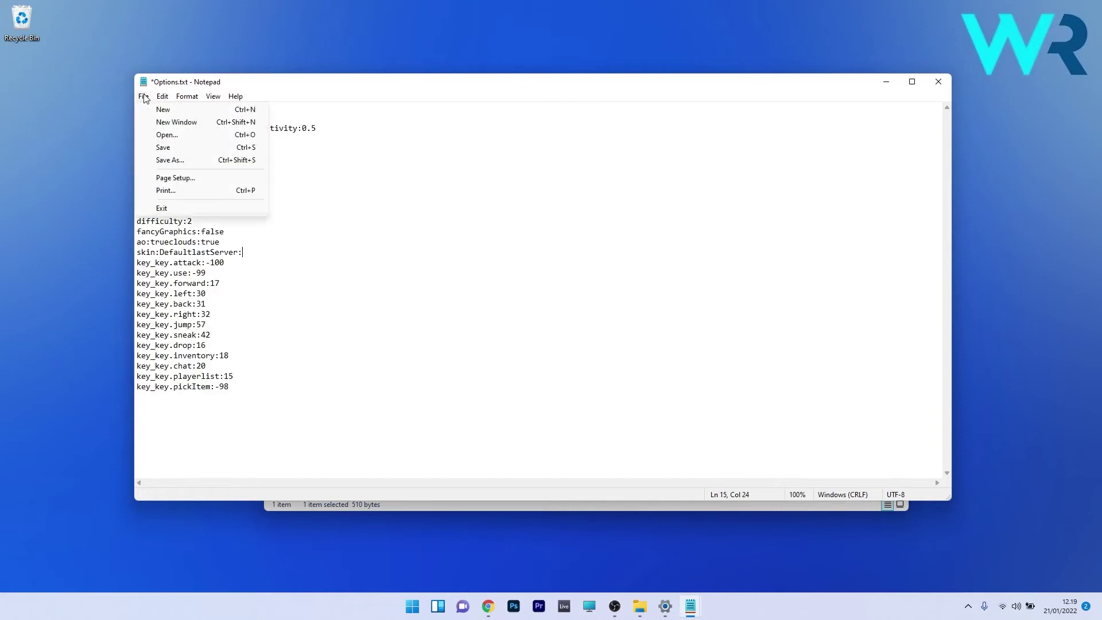
pyautogui.click(173, 148)
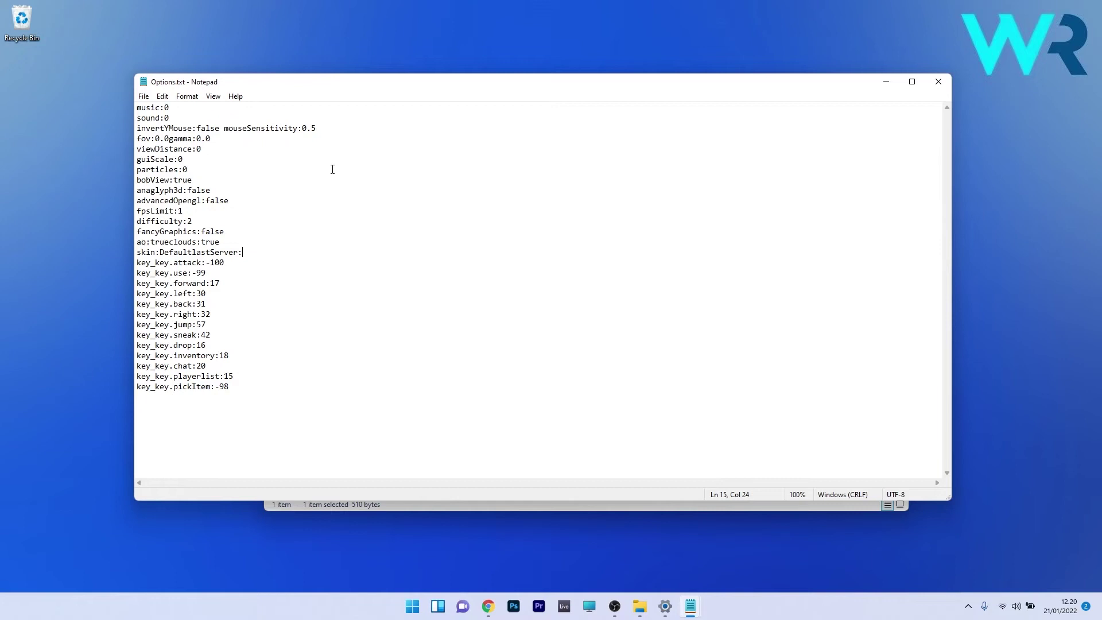
# - Close Notepad and bring up the Start menu
pyautogui.click(937, 81)
pyautogui.click(643, 342)
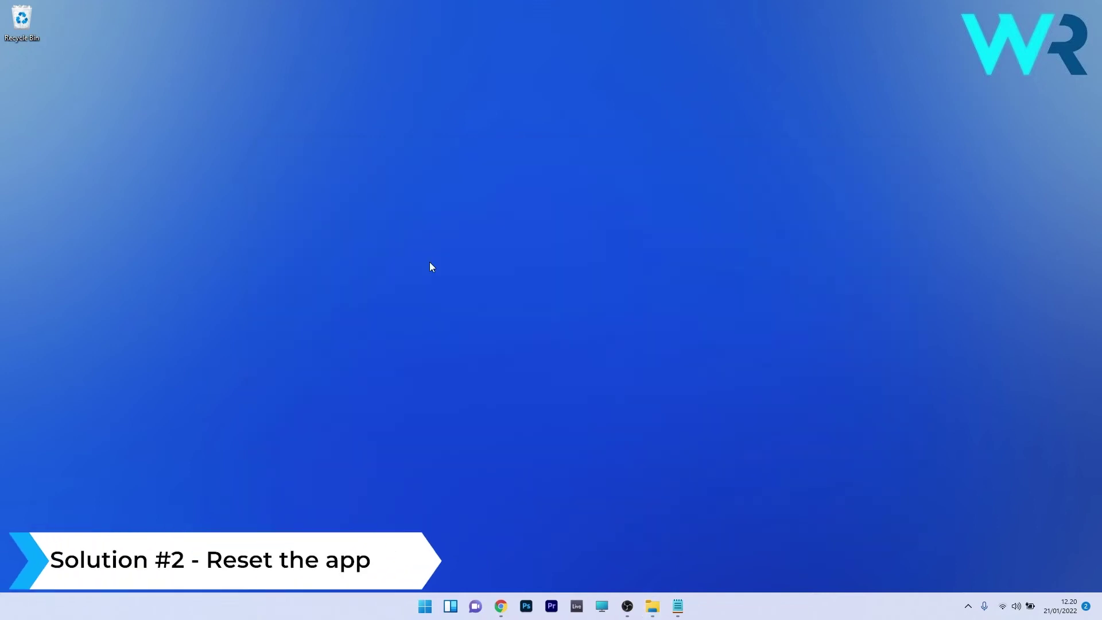
pyautogui.press('super')
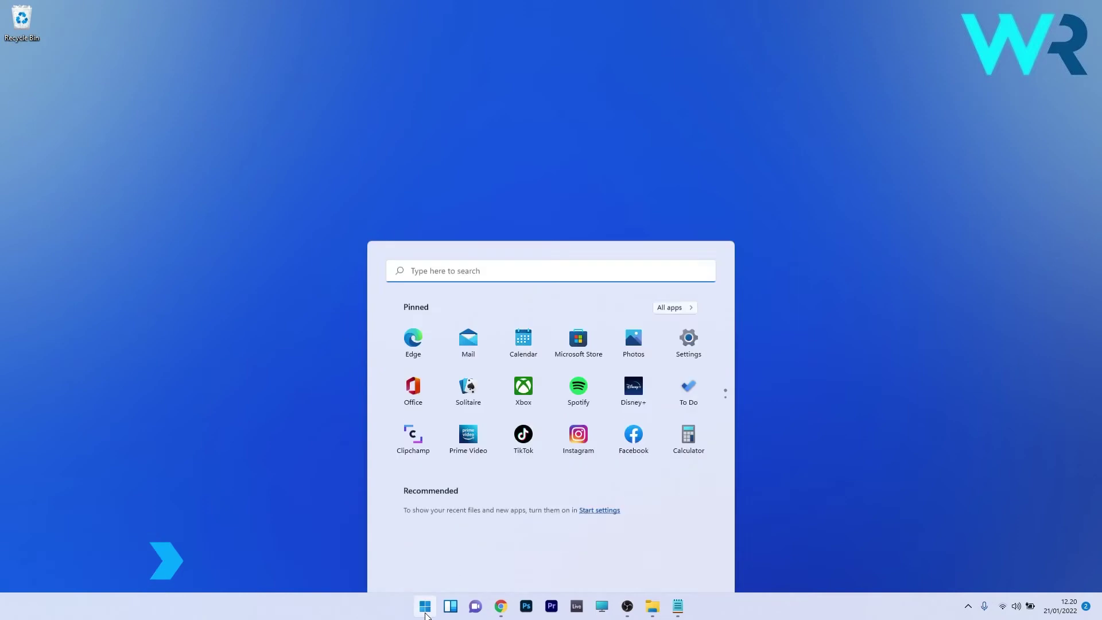
# - Launch Windows Settings and go to Apps > Apps & features
pyautogui.click(688, 272)
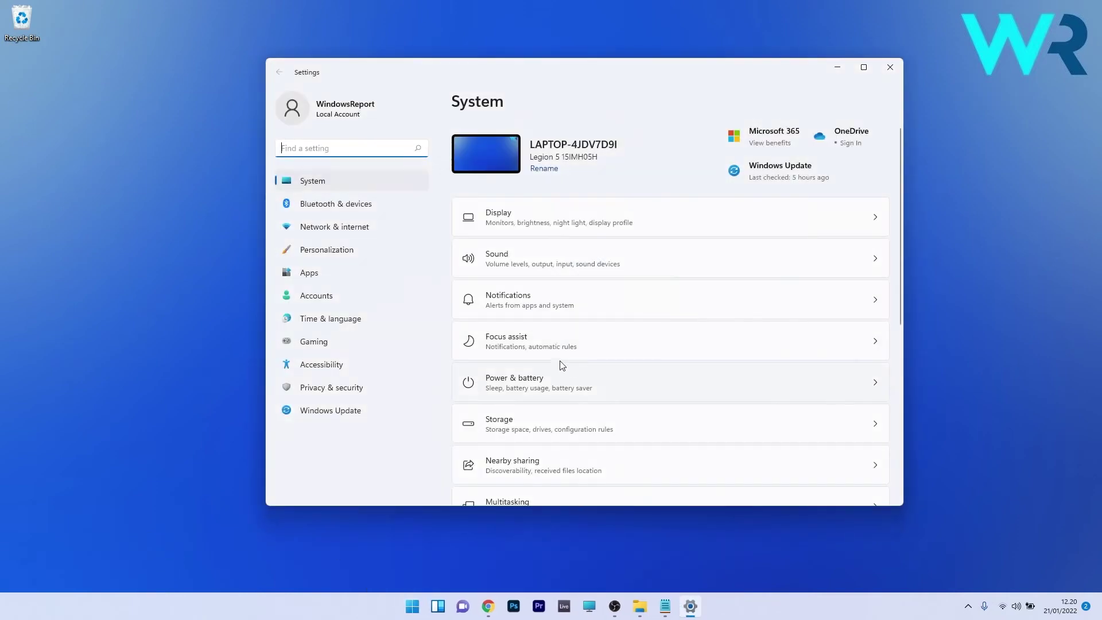
pyautogui.click(330, 276)
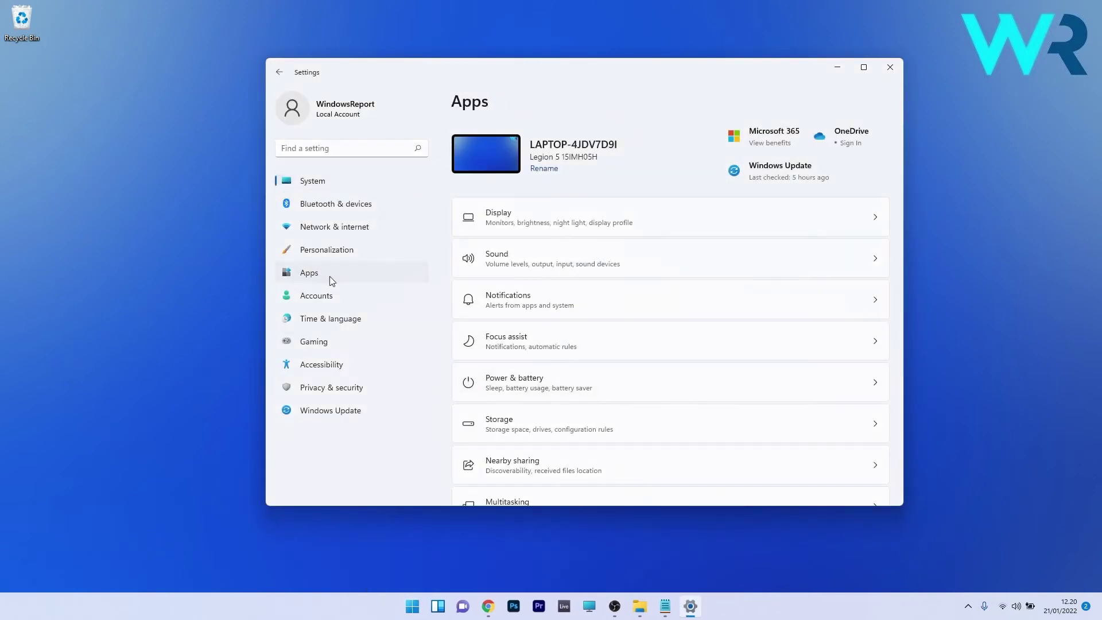
pyautogui.click(699, 138)
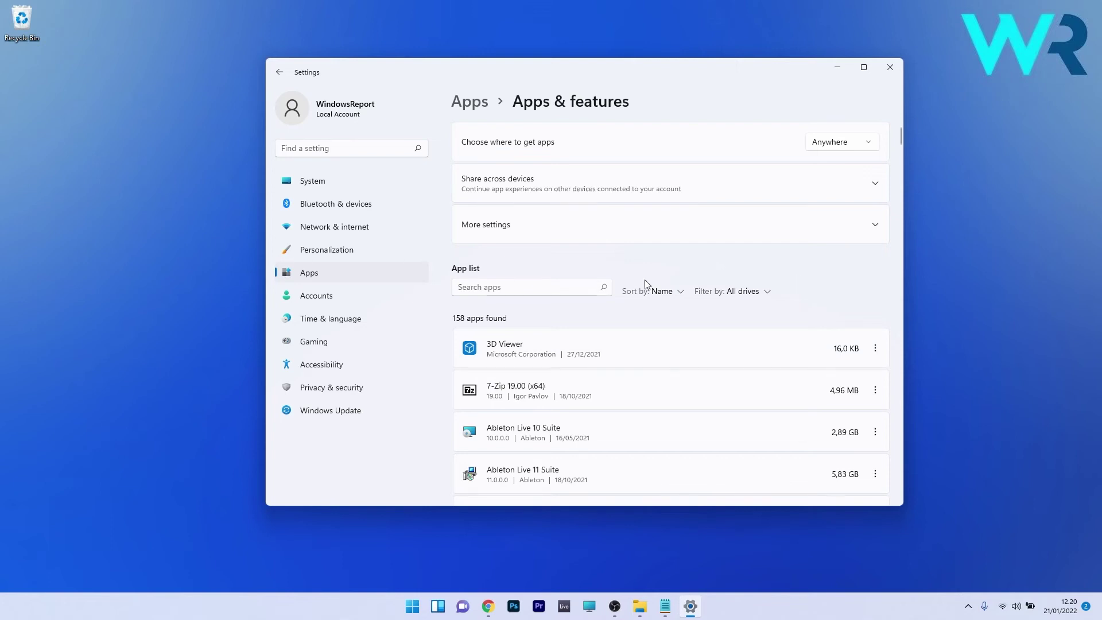
# - Open the three-dot menu for 3D Viewer in the installed apps list
pyautogui.click(483, 289)
pyautogui.click(470, 289)
pyautogui.click(877, 351)
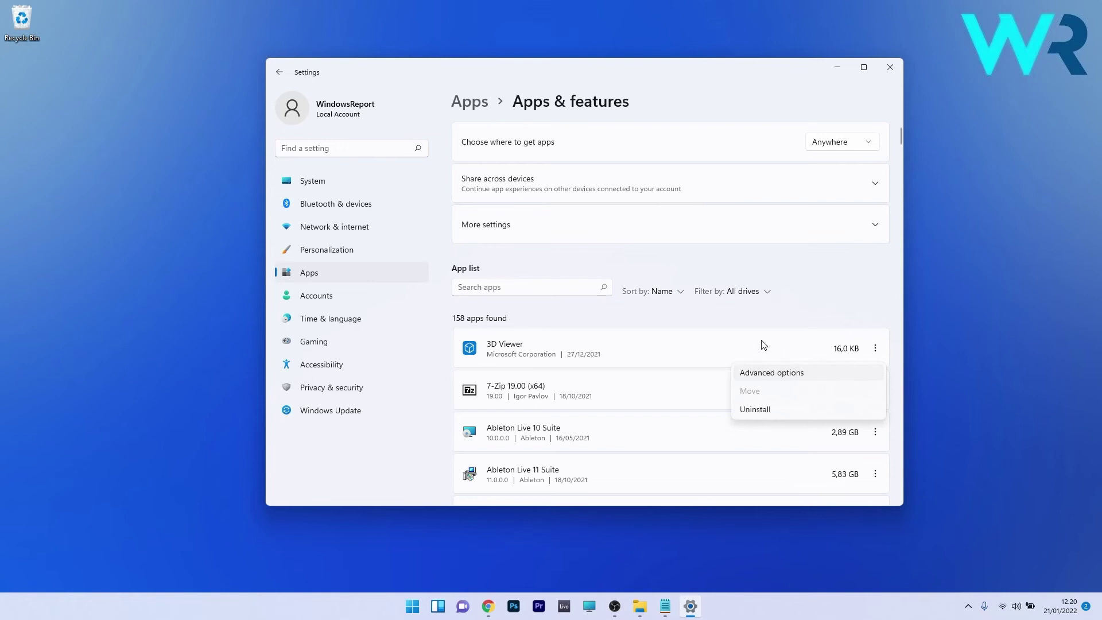
# - Open Advanced options for 3D Viewer to show its Repair and Reset sections
pyautogui.click(771, 373)
pyautogui.scroll(-8, 650, 308)
pyautogui.scroll(-5, 651, 308)
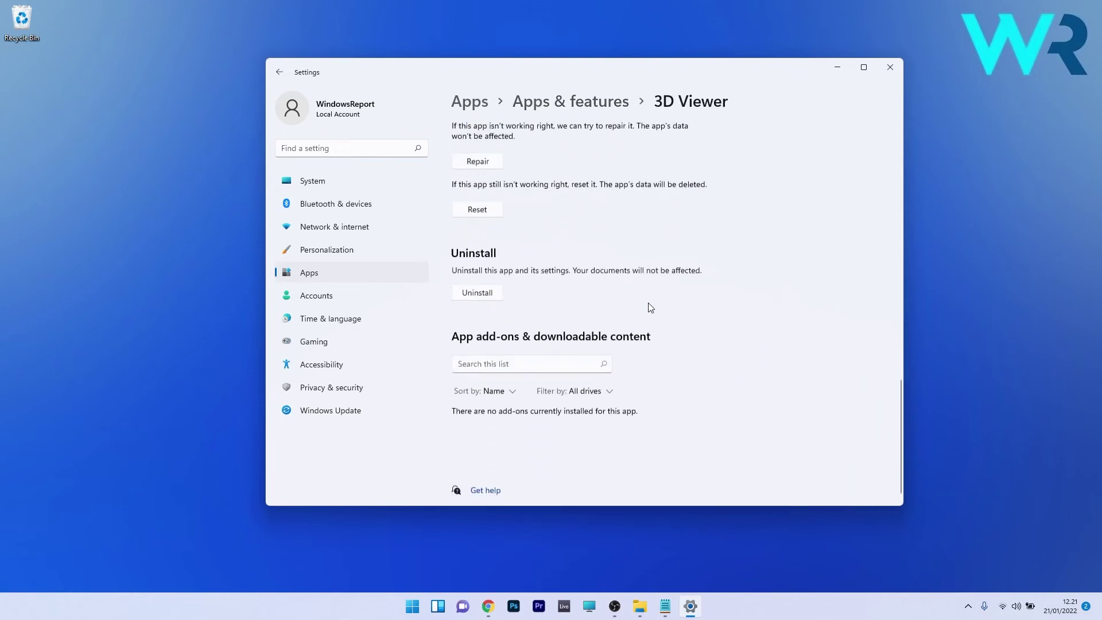
pyautogui.scroll(1, 628, 312)
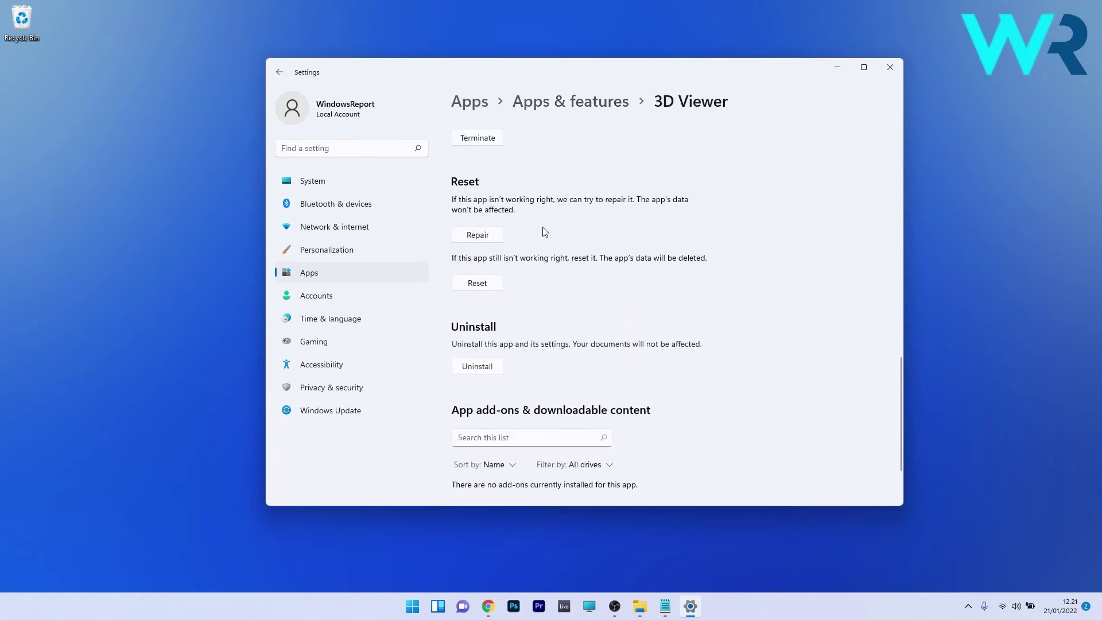